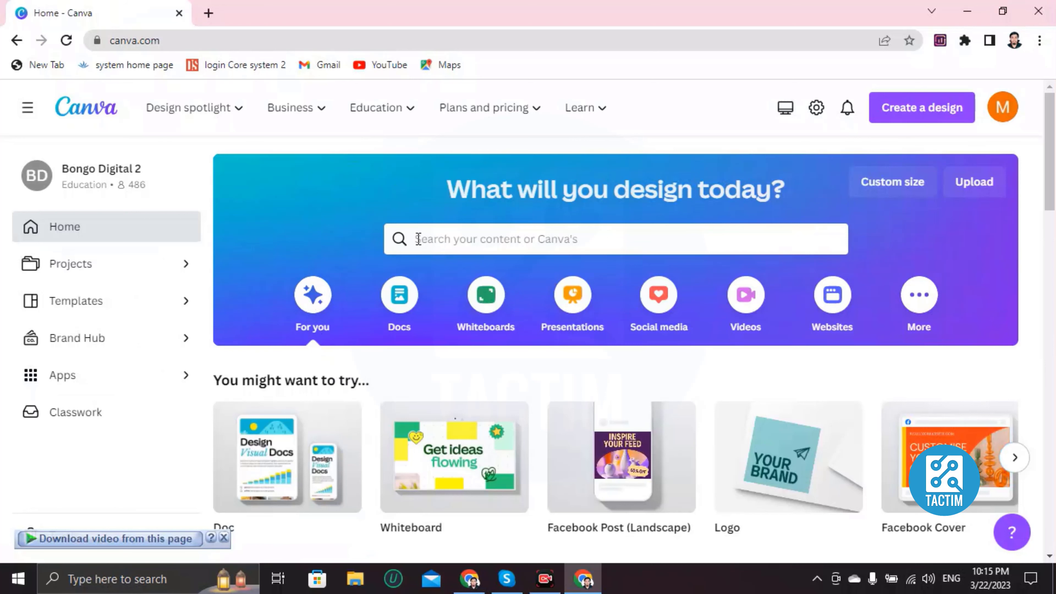
# - Search Canva's templates for 'facebook cover'
pyautogui.click(473, 235)
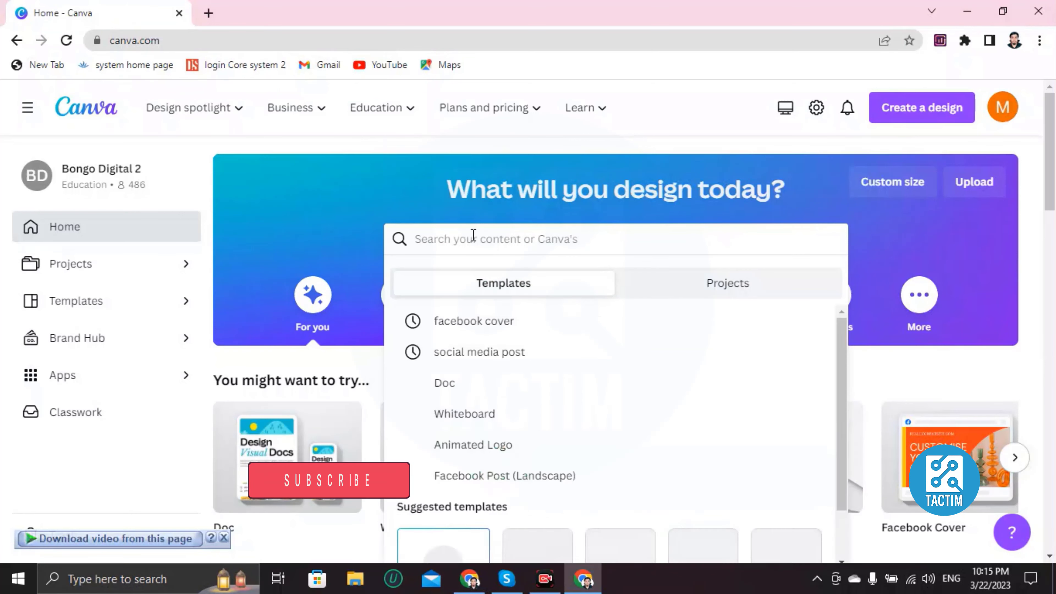
pyautogui.write('facebook')
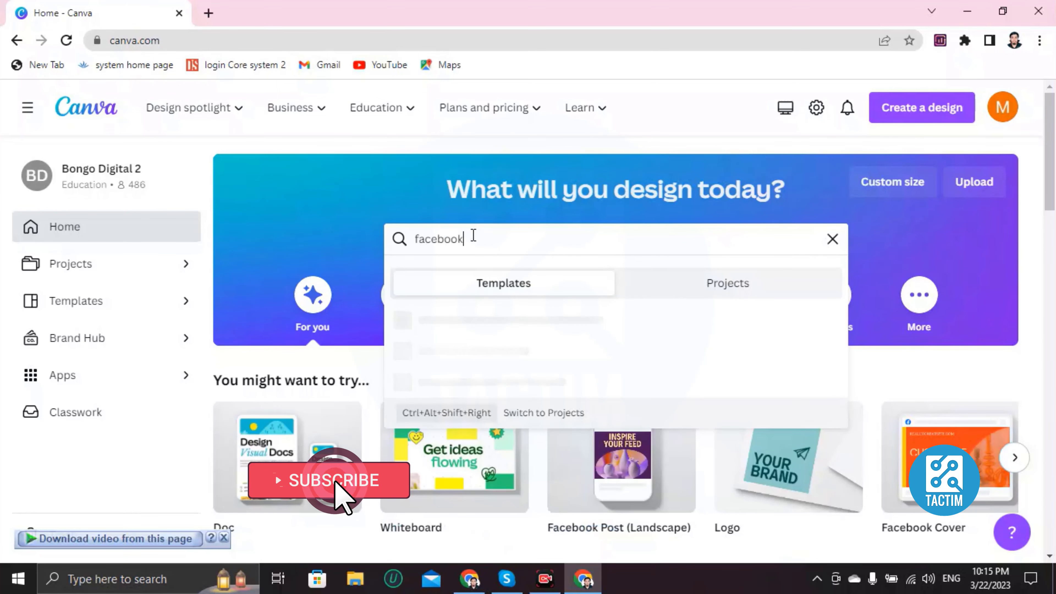
pyautogui.write(' cover')
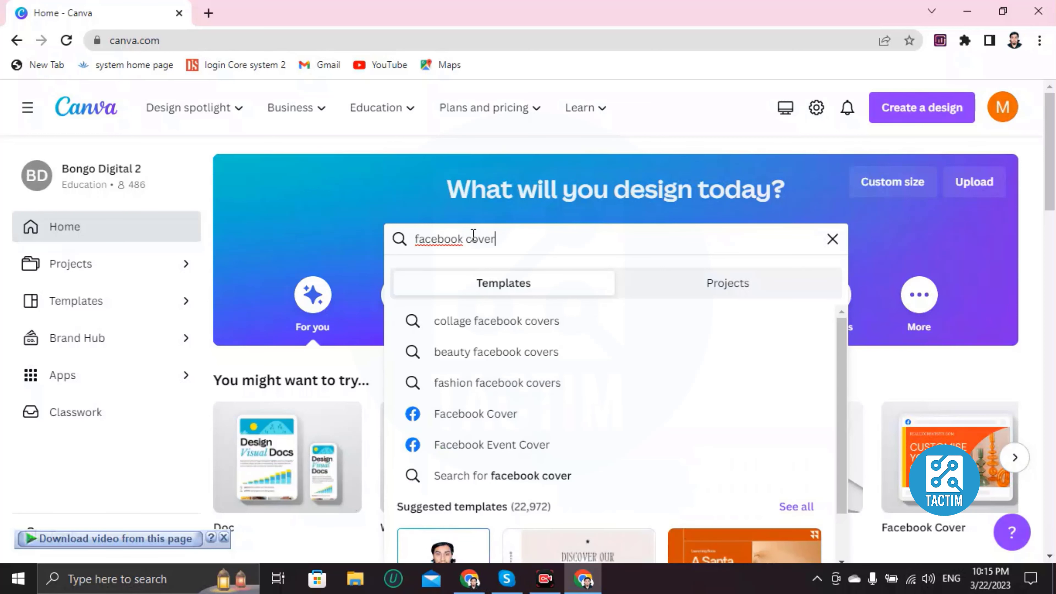
pyautogui.press('Return')
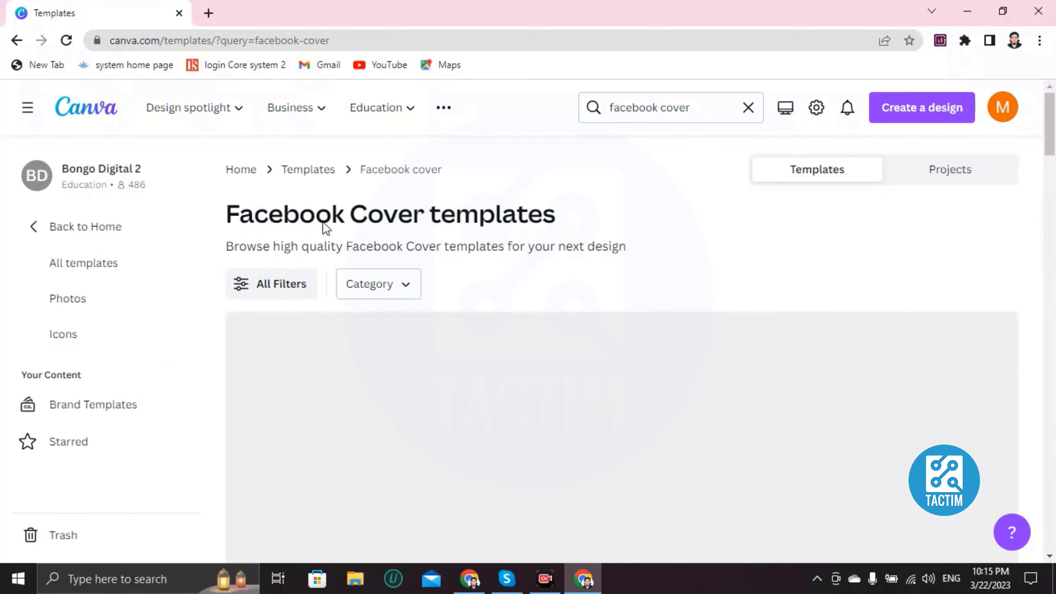
# - Scroll up and down through the Facebook Cover template results
pyautogui.scroll(-4, 520, 255)
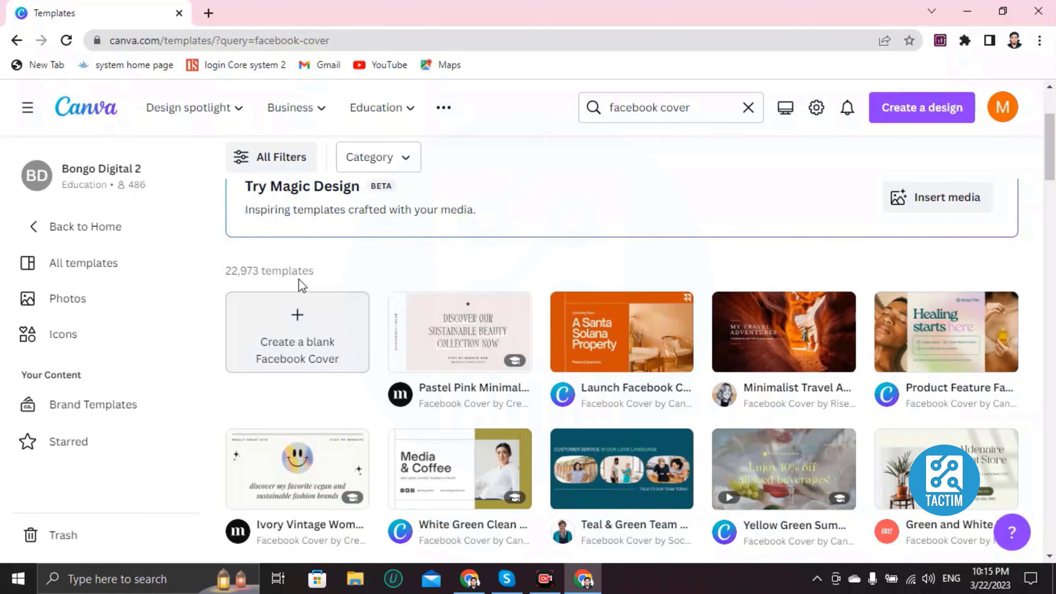
pyautogui.scroll(-15, 543, 282)
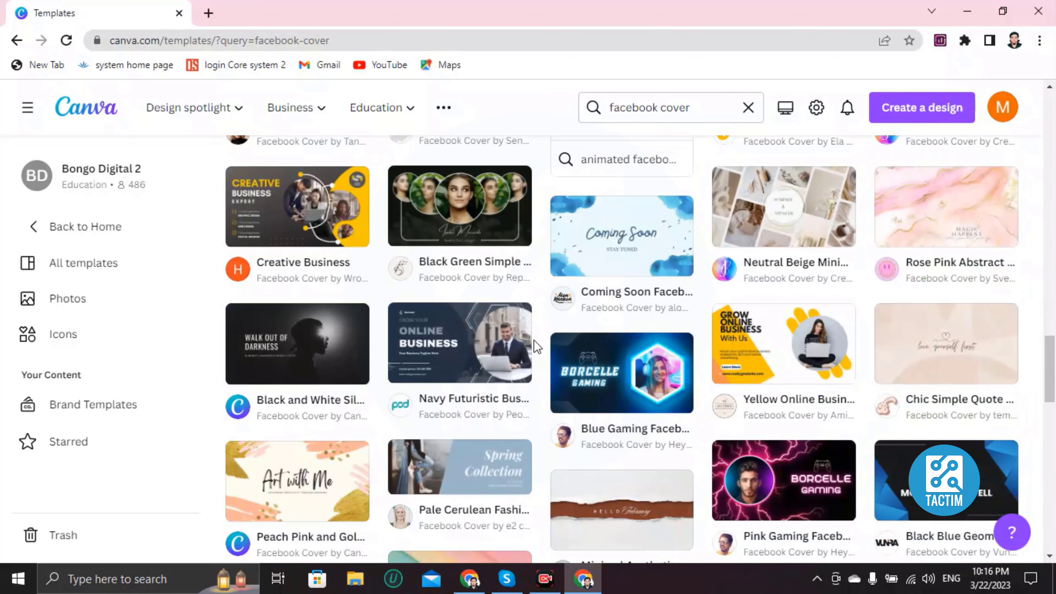
pyautogui.scroll(10, 536, 344)
pyautogui.scroll(10, 534, 341)
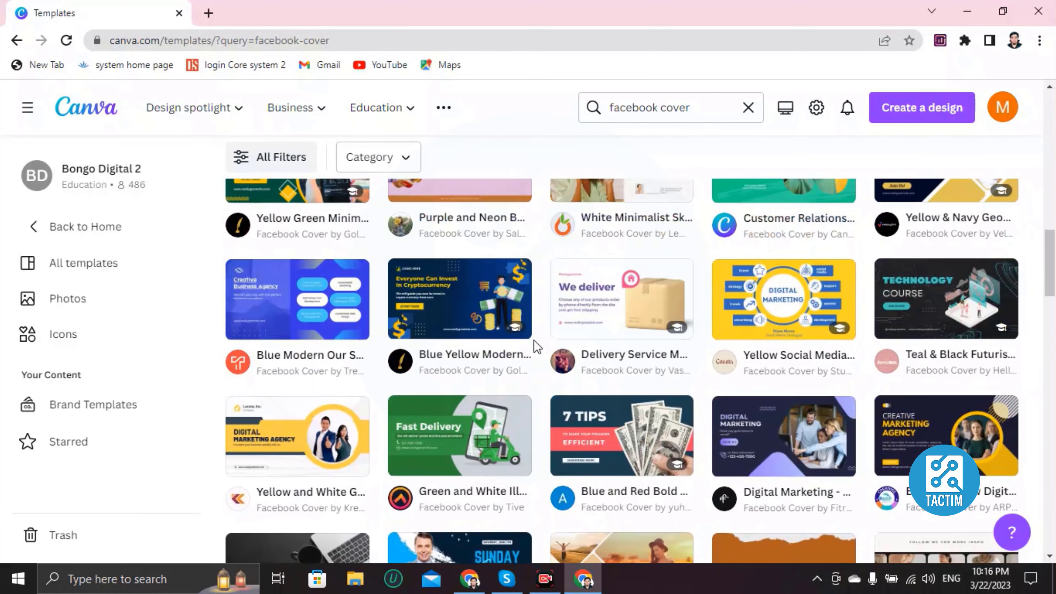
pyautogui.scroll(8, 534, 340)
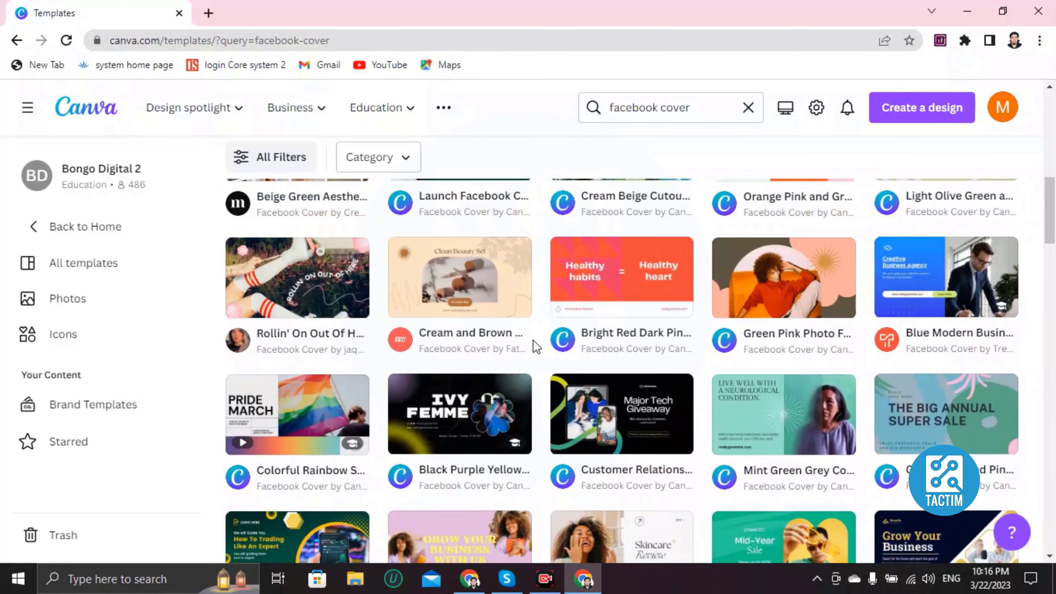
pyautogui.scroll(5, 533, 340)
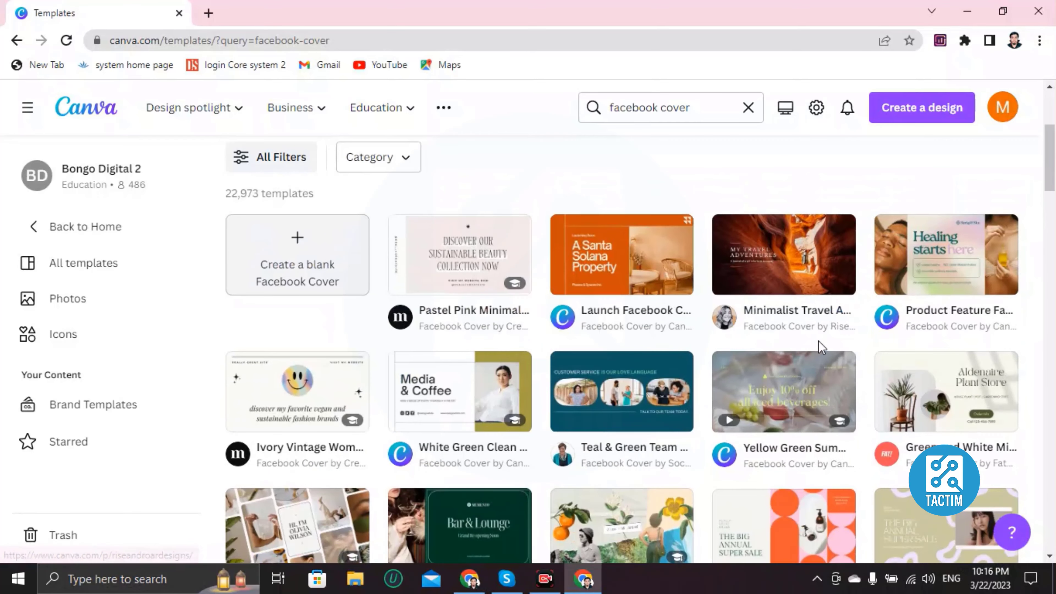
pyautogui.scroll(-2, 649, 374)
pyautogui.scroll(-6, 626, 377)
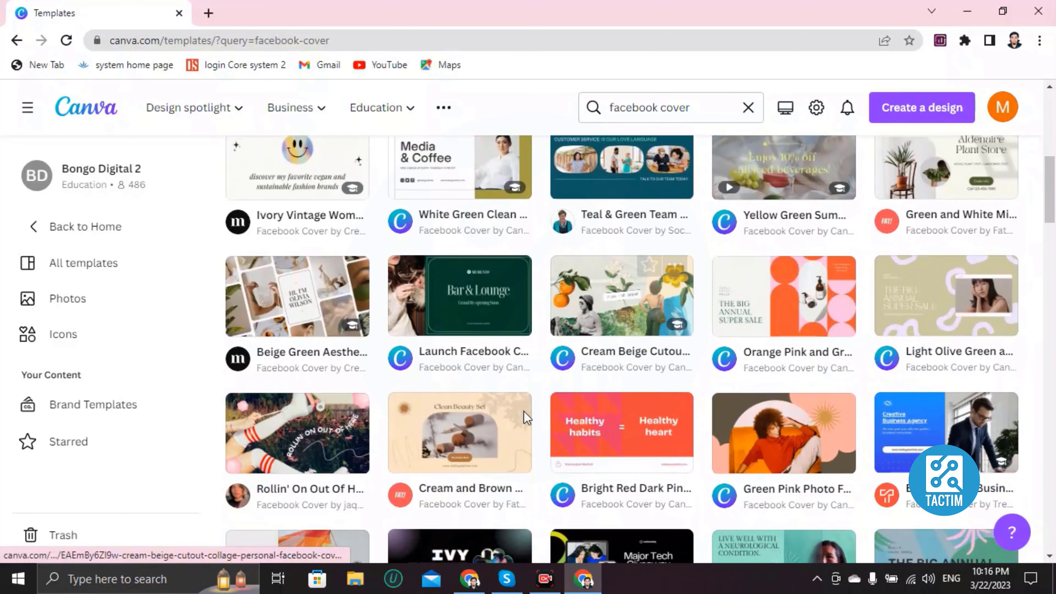
pyautogui.scroll(-2, 747, 397)
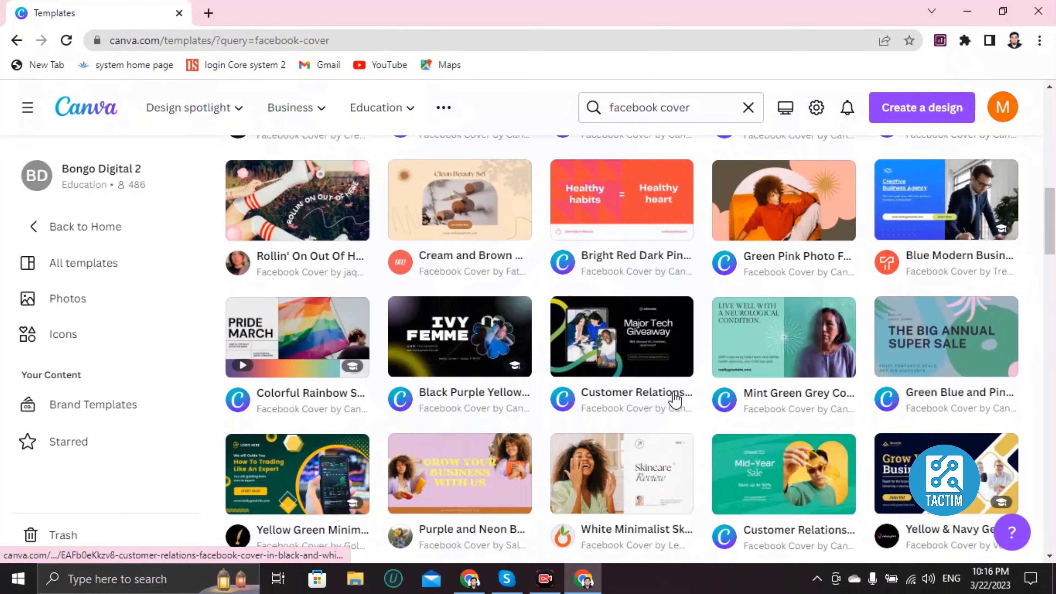
pyautogui.scroll(-2, 668, 400)
pyautogui.scroll(4, 668, 399)
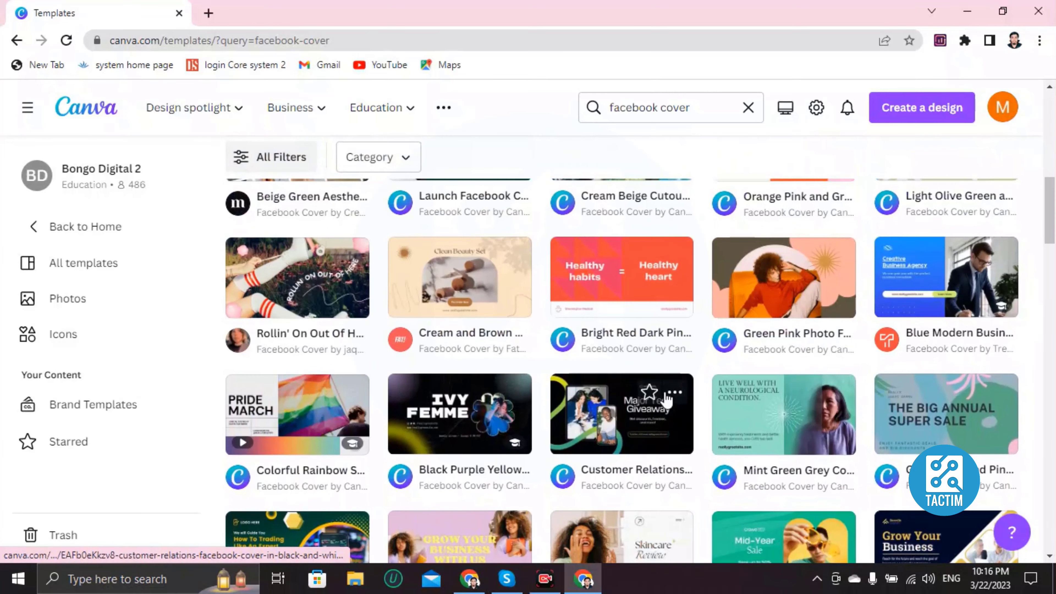
# - Open the Blue Modern Business Consulting Agency cover and customize it in the editor
pyautogui.click(925, 279)
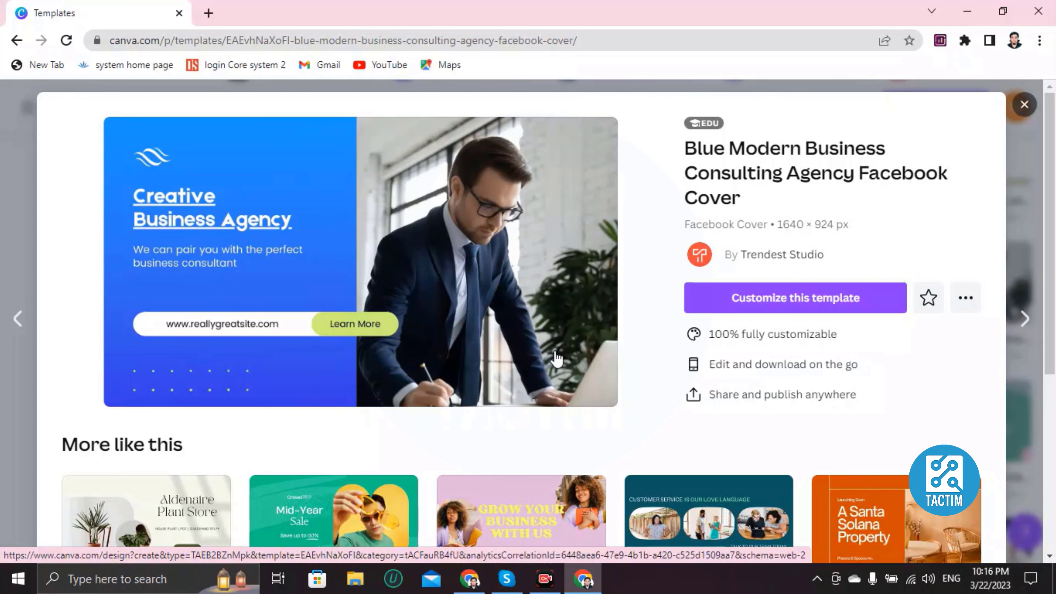
pyautogui.click(779, 308)
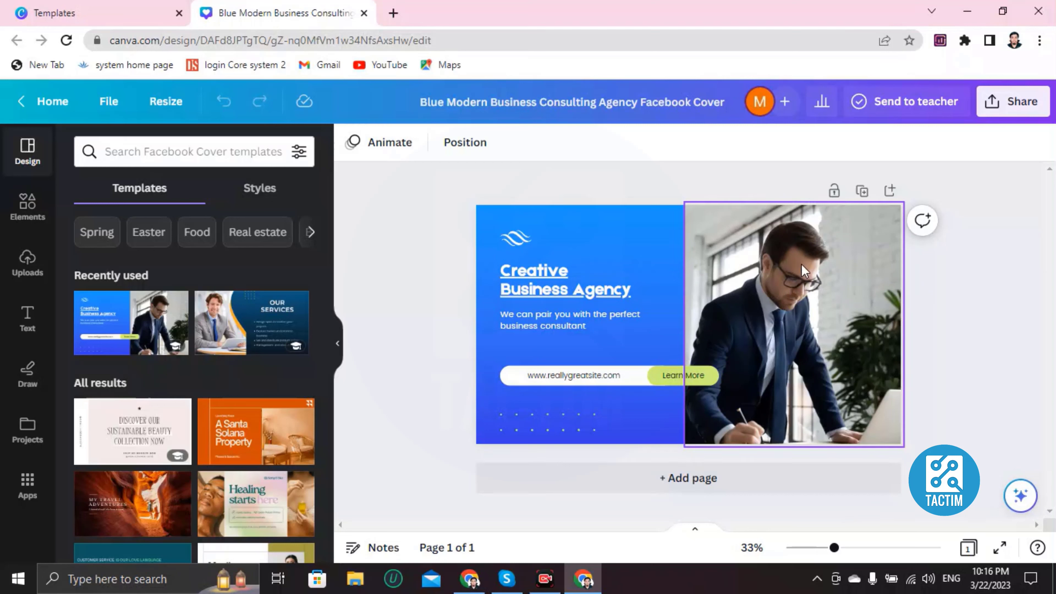
# - Delete the businessman photo and drag the uploaded portrait into the empty right-hand frame
pyautogui.click(800, 316)
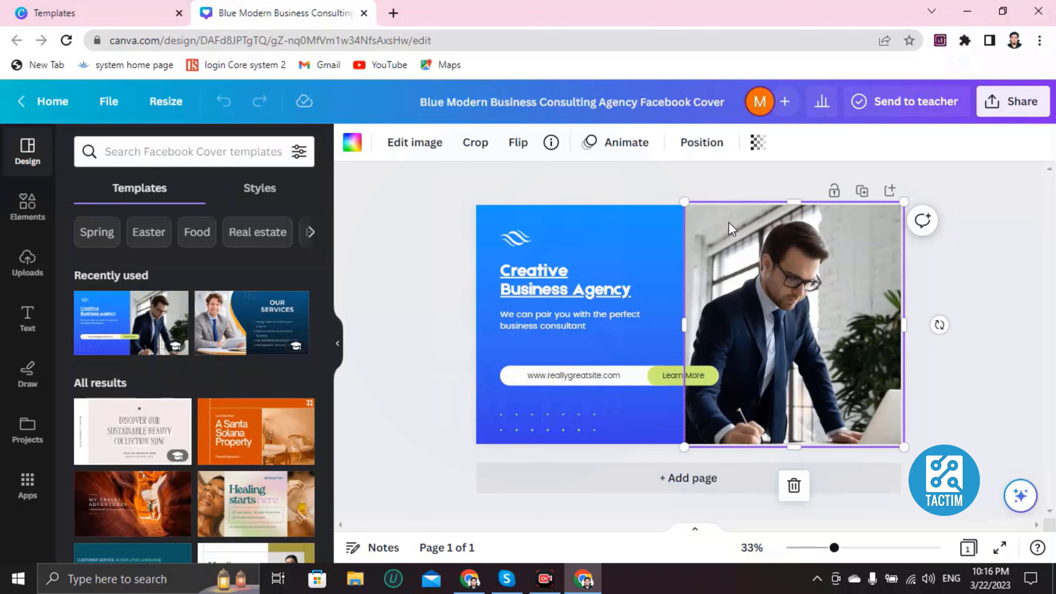
pyautogui.press('Delete')
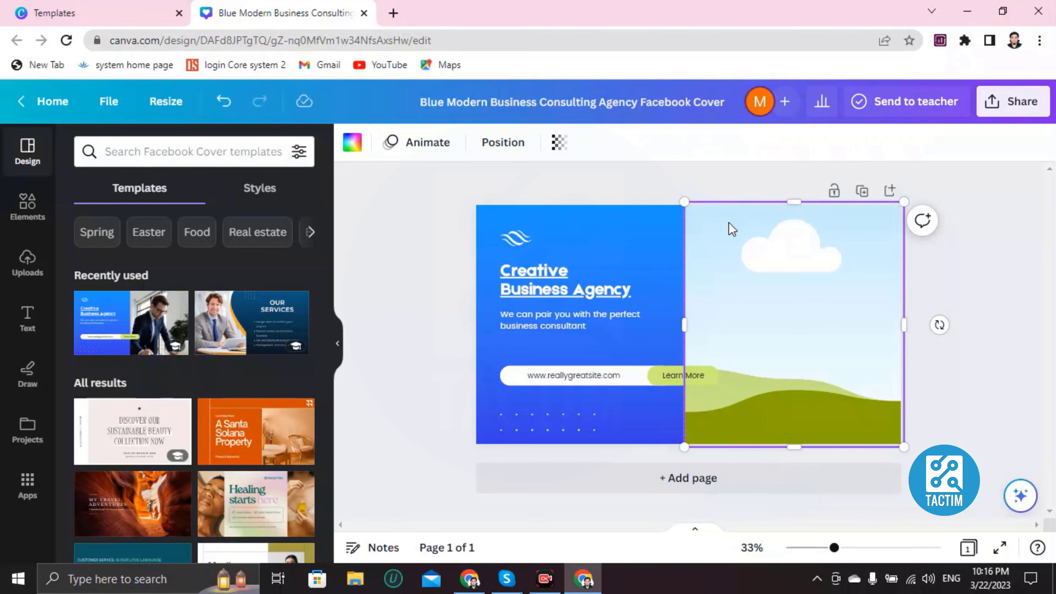
pyautogui.click(27, 264)
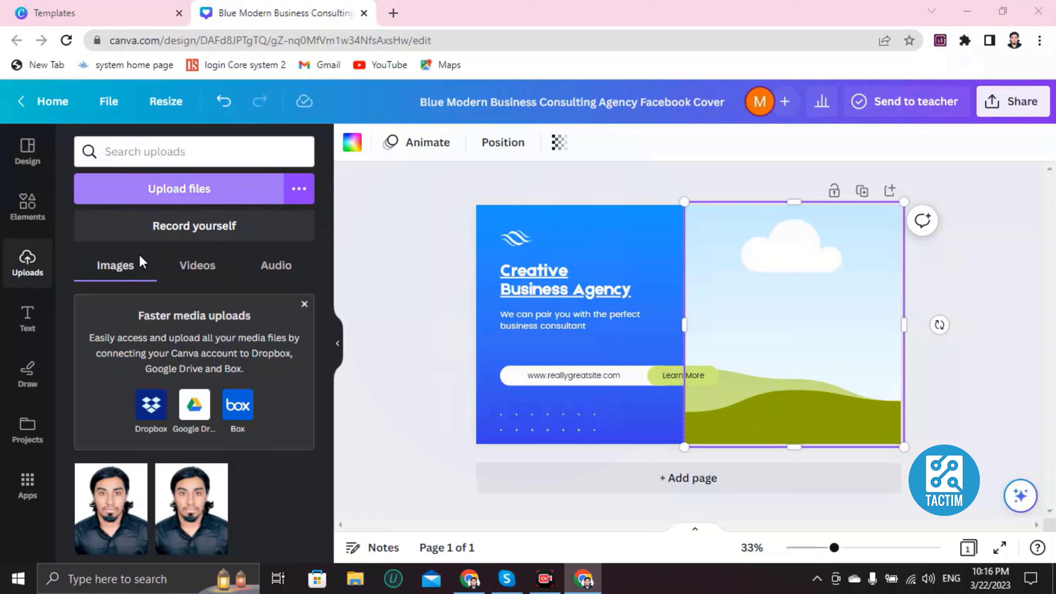
pyautogui.click(167, 196)
pyautogui.click(60, 283)
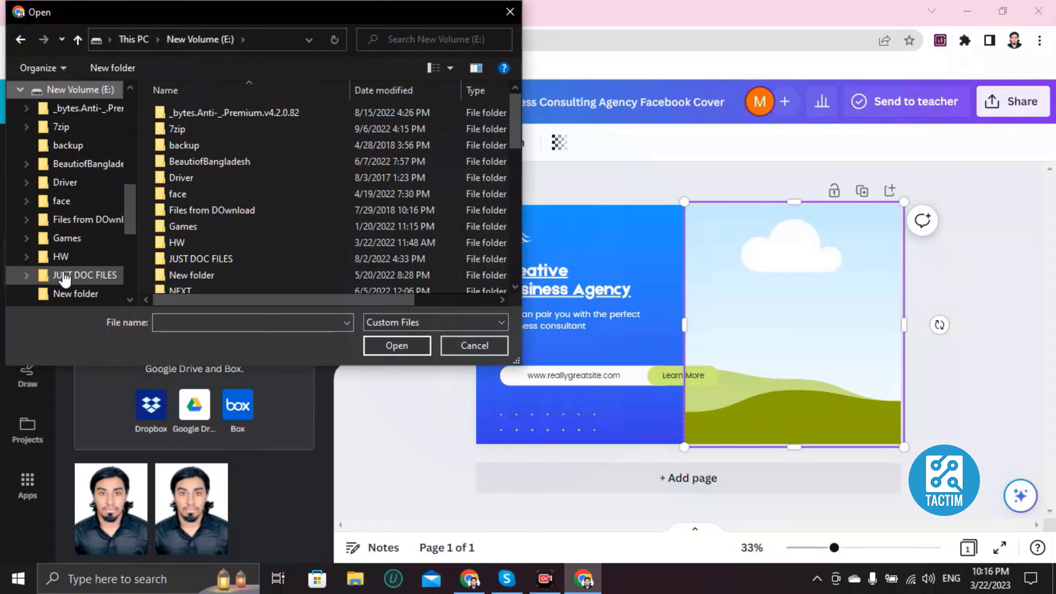
pyautogui.click(509, 11)
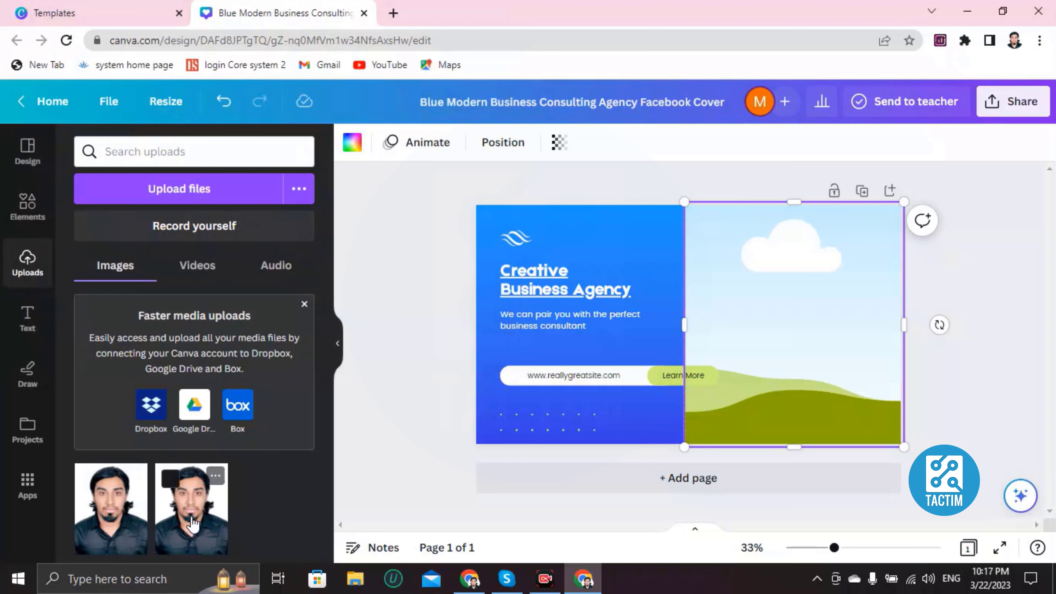
pyautogui.click(107, 531)
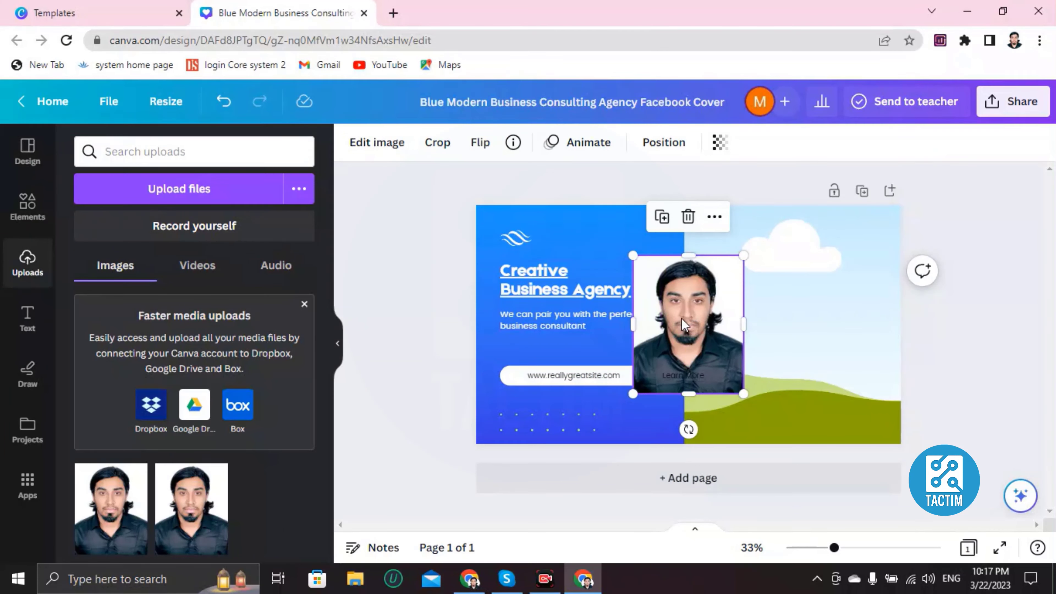
pyautogui.moveTo(685, 325); pyautogui.dragTo(770, 322)
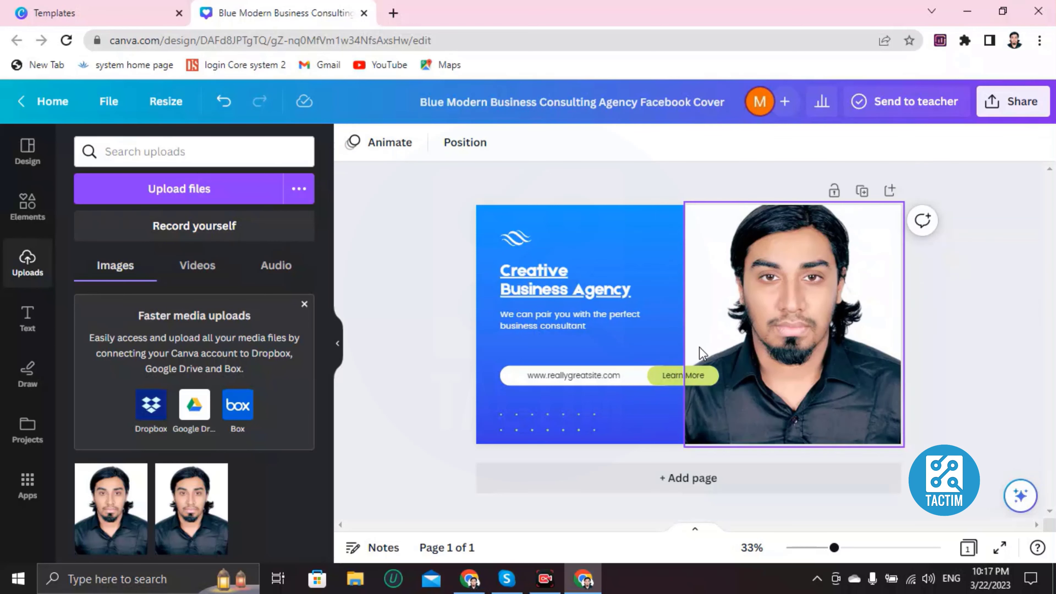
# - Delete the wave logo, then restore it with undo
pyautogui.click(515, 243)
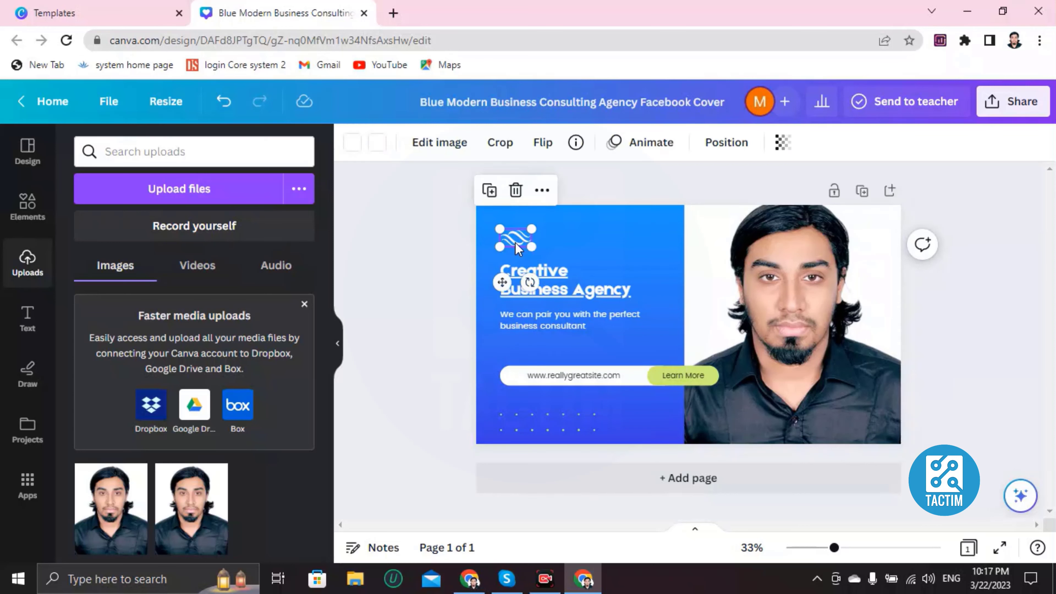
pyautogui.press('Delete')
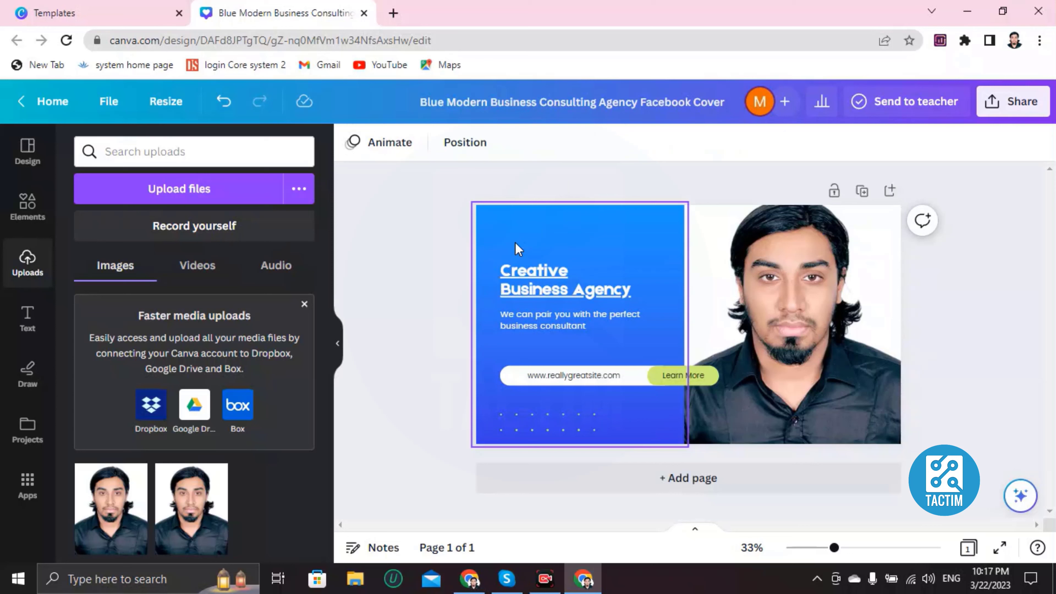
pyautogui.click(223, 104)
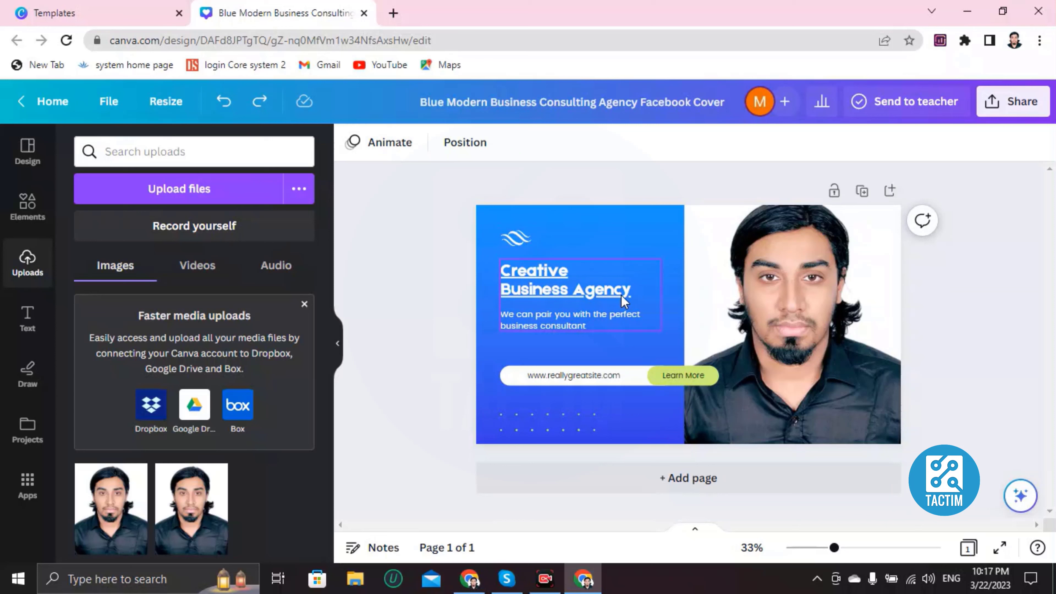
# - Rewrite the 'Creative Business Agency' heading as GAOTEK.COM
pyautogui.click(563, 278)
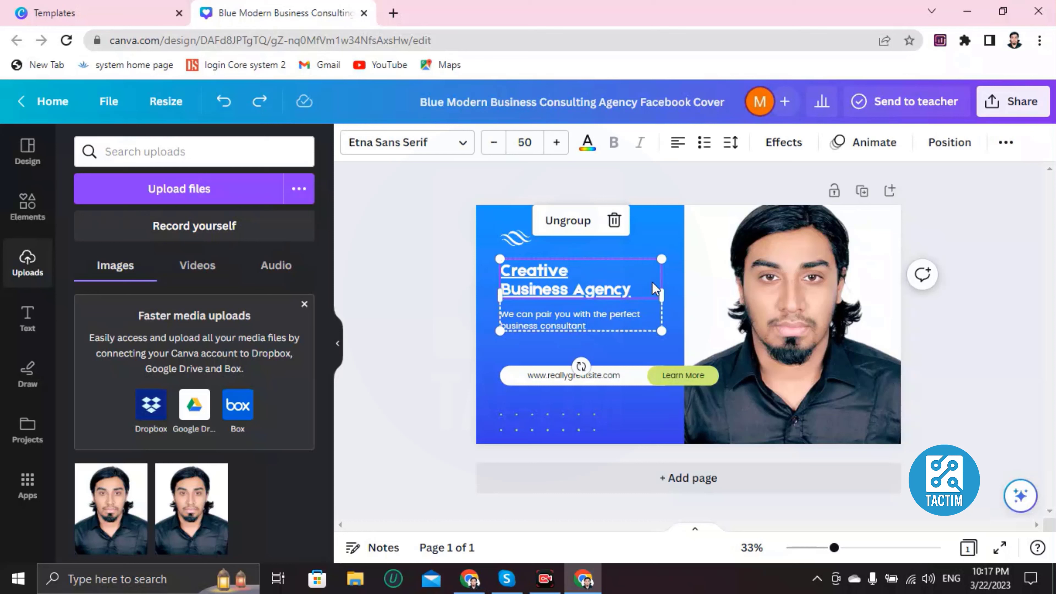
pyautogui.doubleClick(575, 279)
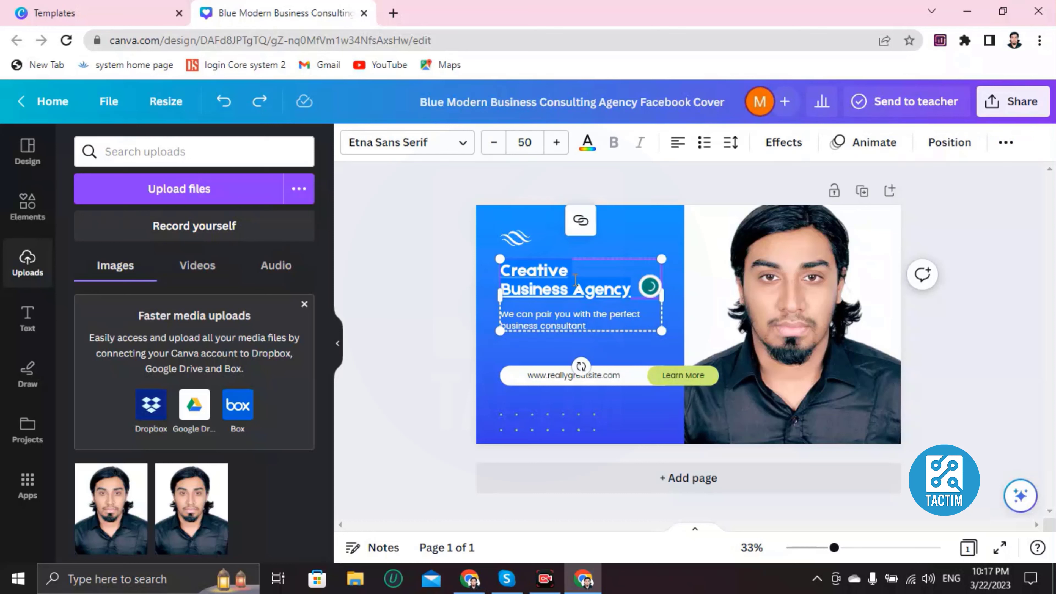
pyautogui.press('BackSpace')
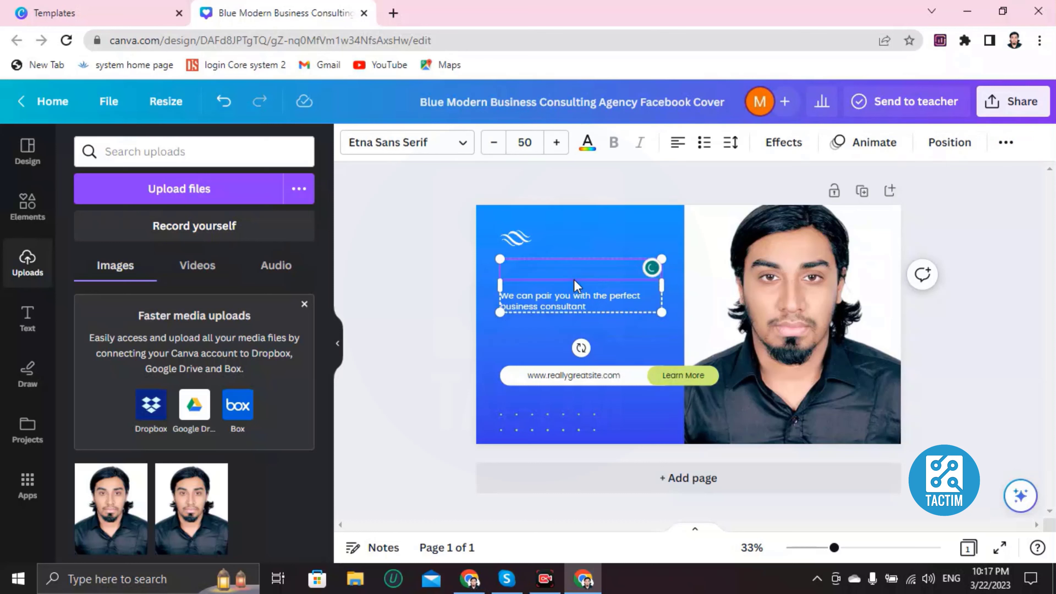
pyautogui.write('GAOTEK')
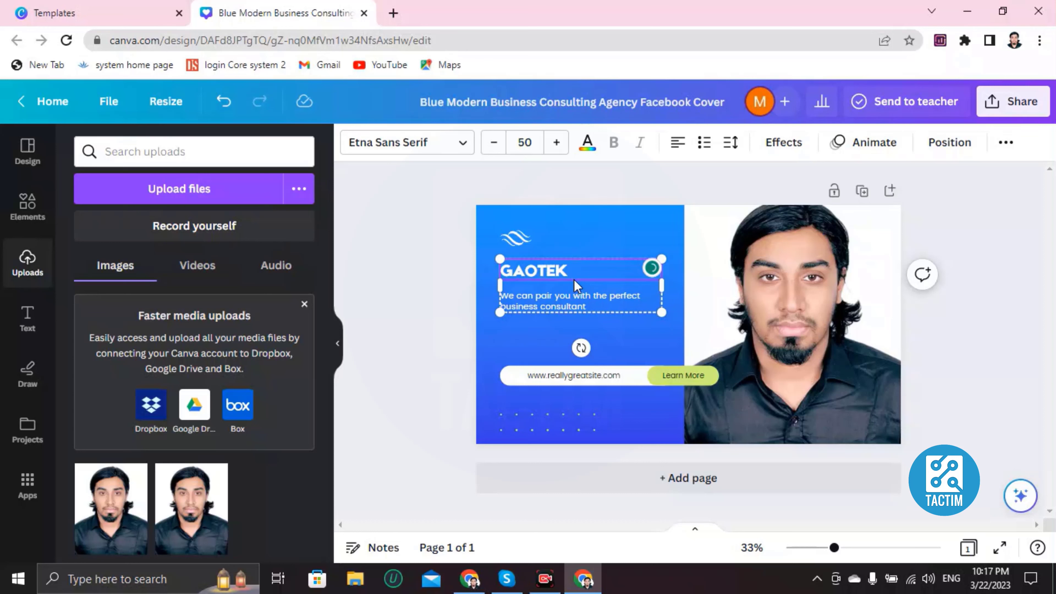
pyautogui.write('.CP')
pyautogui.press('BackSpace')
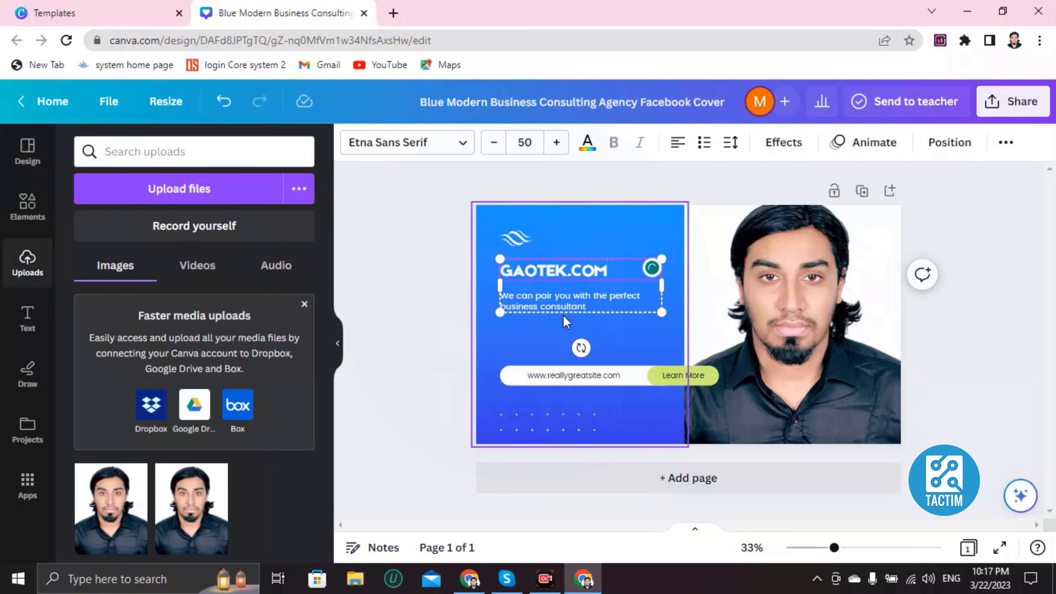
# - Replace the consultant tagline with 'OEWNEONEWC EWPOECKNEWCKOEW'
pyautogui.click(517, 299)
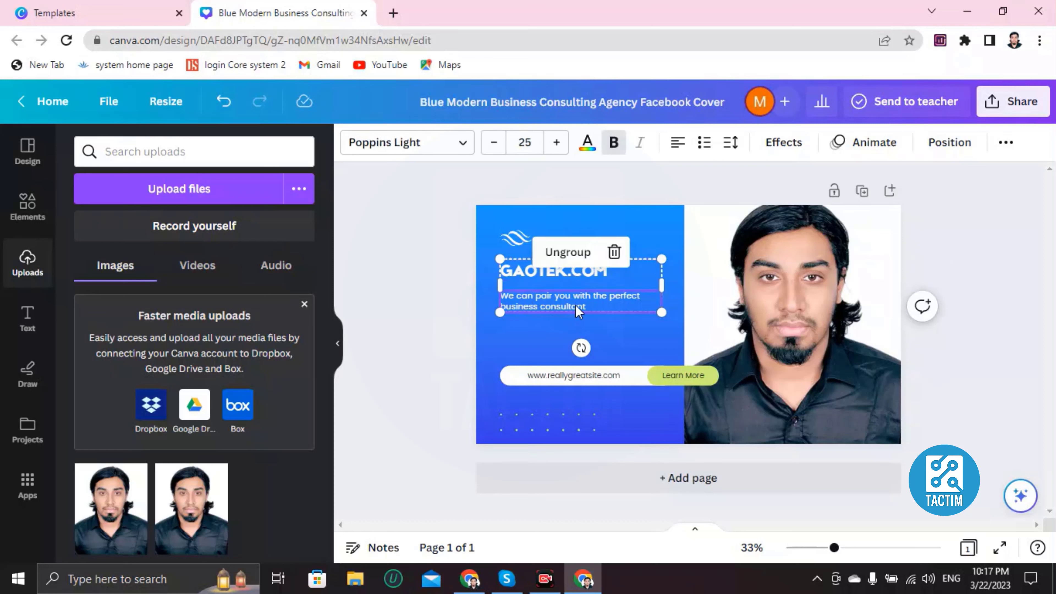
pyautogui.click(540, 299)
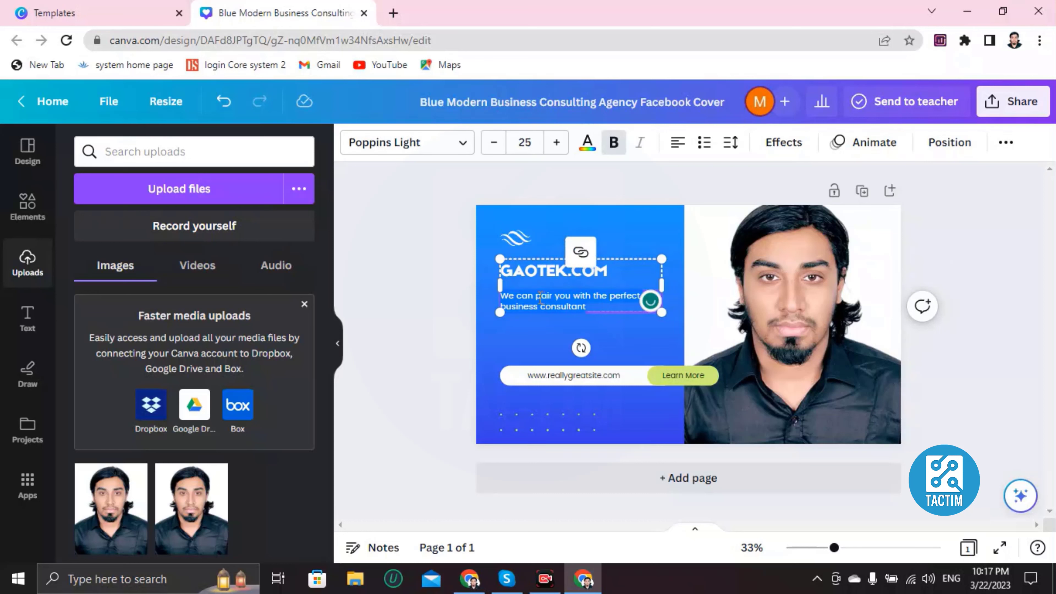
pyautogui.click(594, 307)
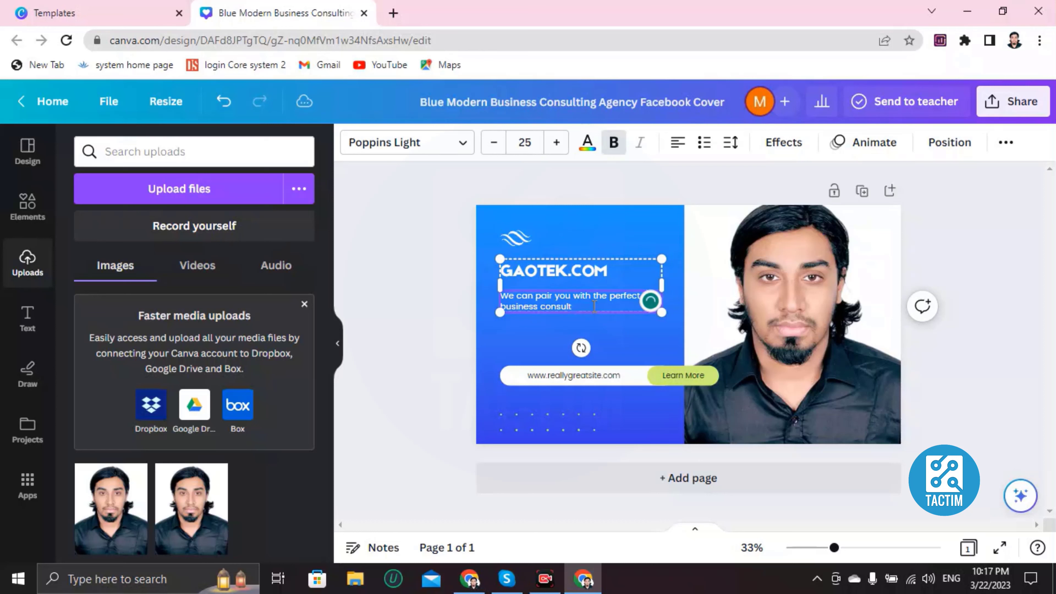
pyautogui.press('BackSpace')
pyautogui.press('BackSpace')
pyautogui.press('BackSpace')
pyautogui.press('BackSpace')
pyautogui.press('BackSpace')
pyautogui.press('BackSpace')
pyautogui.press('BackSpace')
pyautogui.press('BackSpace')
pyautogui.press('BackSpace')
pyautogui.press('BackSpace')
pyautogui.press('BackSpace')
pyautogui.press('BackSpace')
pyautogui.press('BackSpace')
pyautogui.press('BackSpace')
pyautogui.press('BackSpace')
pyautogui.press('BackSpace')
pyautogui.press('BackSpace')
pyautogui.press('BackSpace')
pyautogui.press('BackSpace')
pyautogui.press('BackSpace')
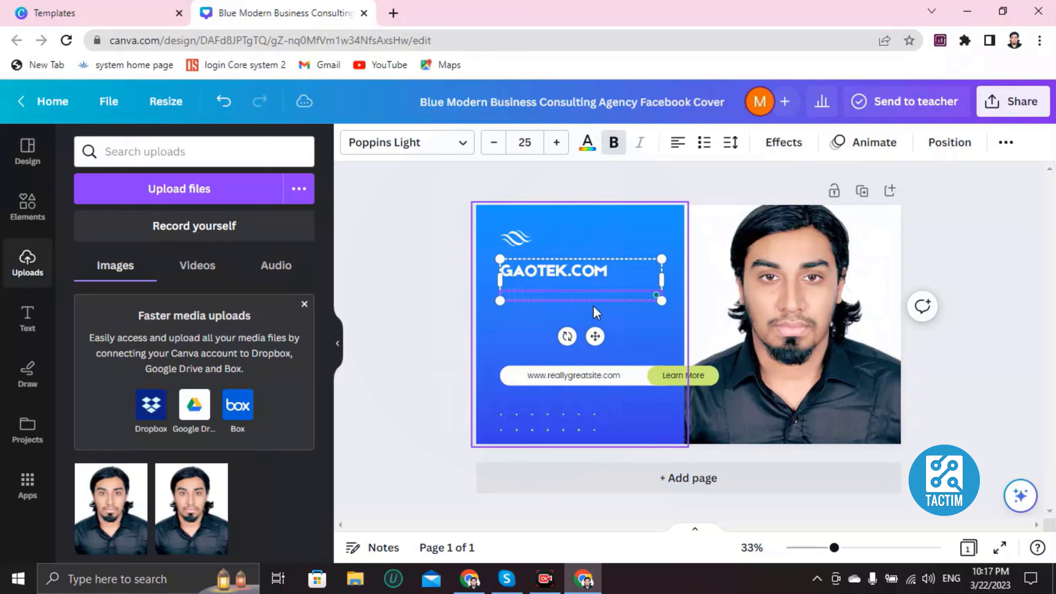
pyautogui.write('OEWNEONEWC EWPOECKNEWCKOEW')
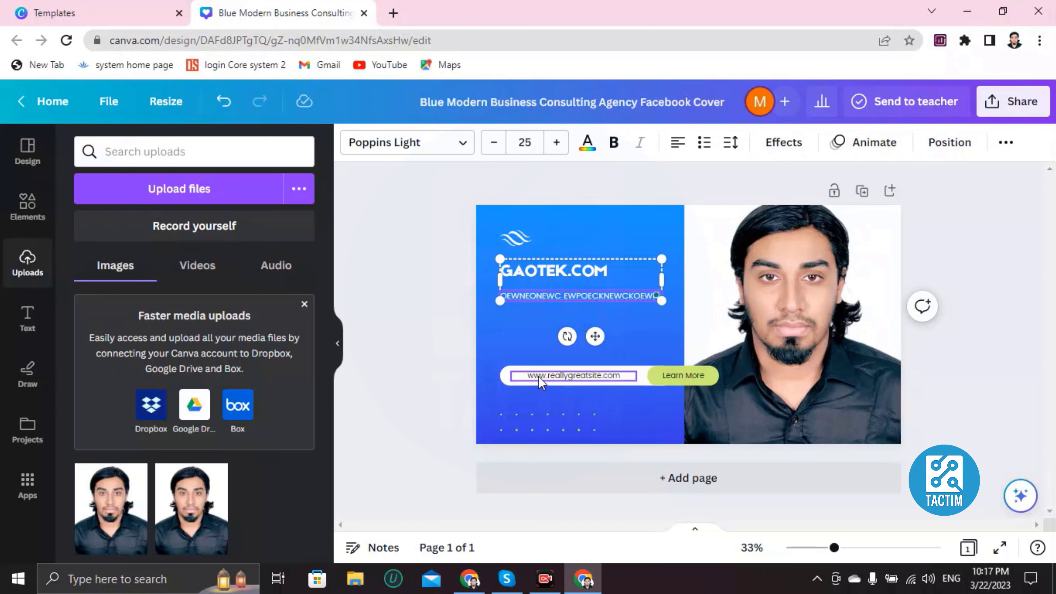
pyautogui.doubleClick(587, 377)
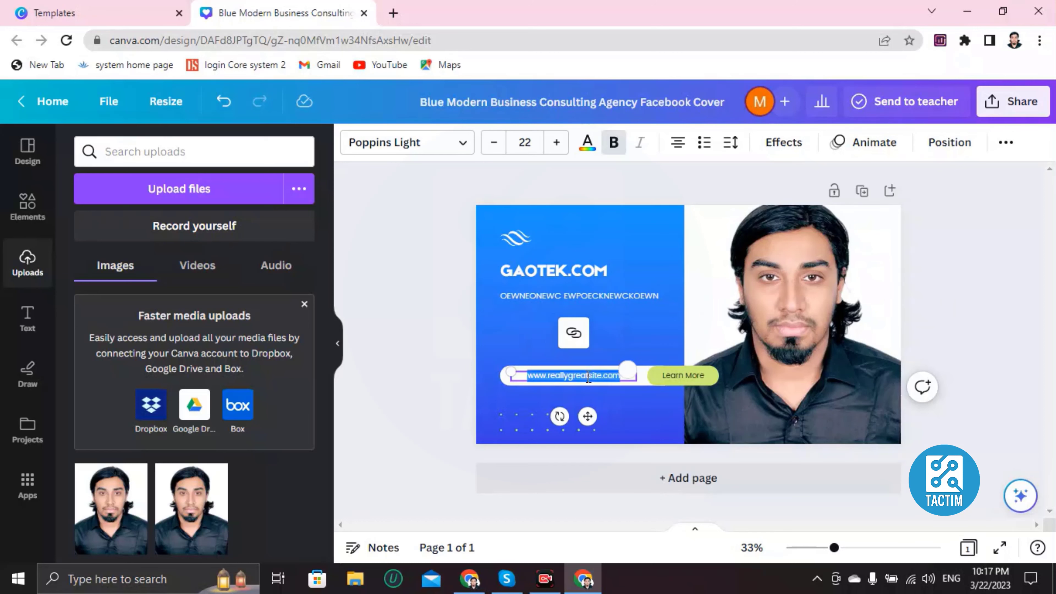
pyautogui.press('BackSpace')
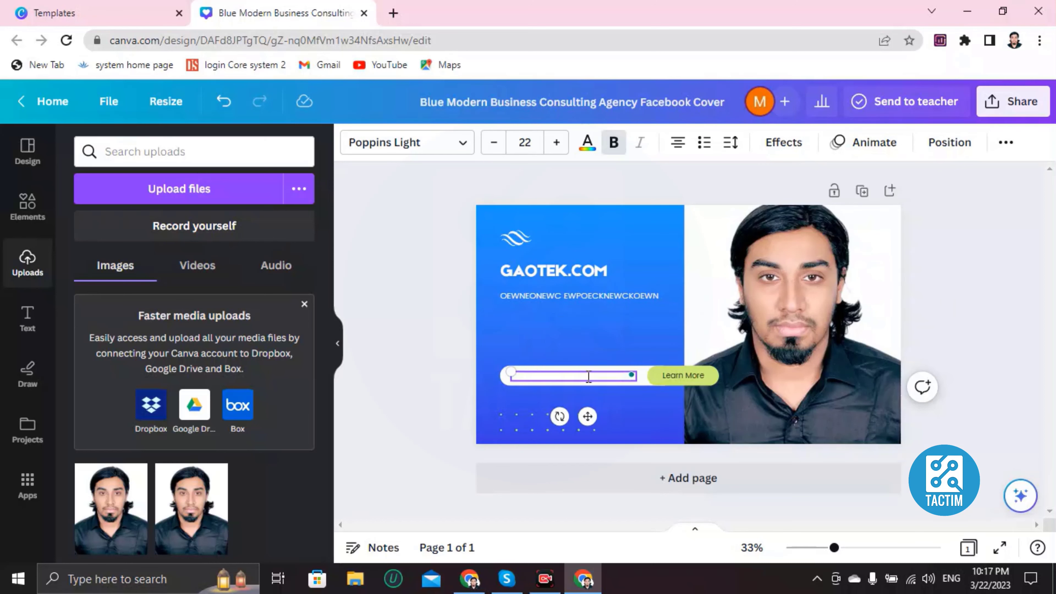
pyautogui.write('ww')
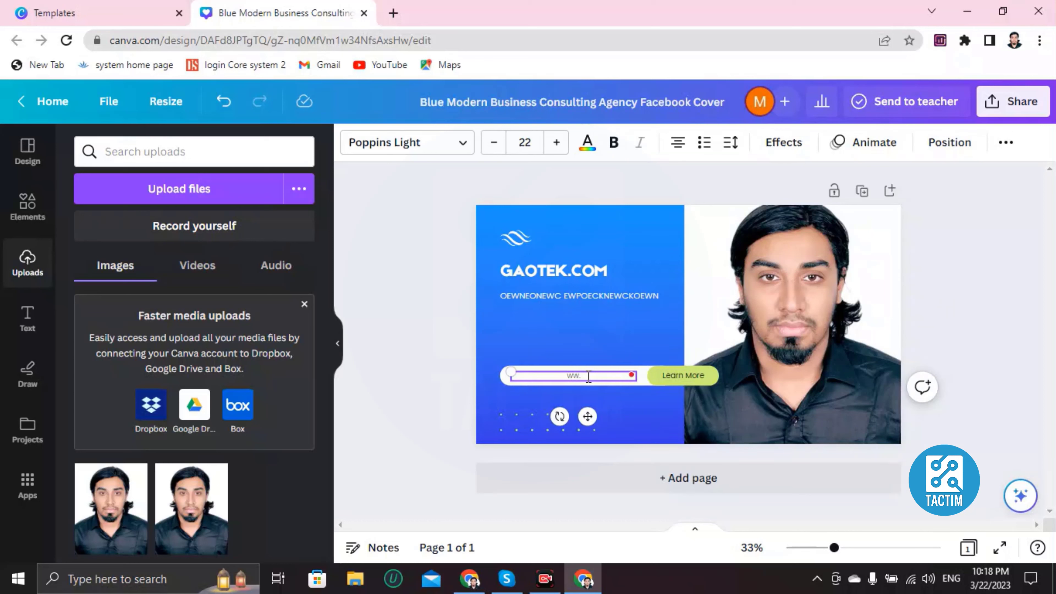
pyautogui.write('w.gaotek.com')
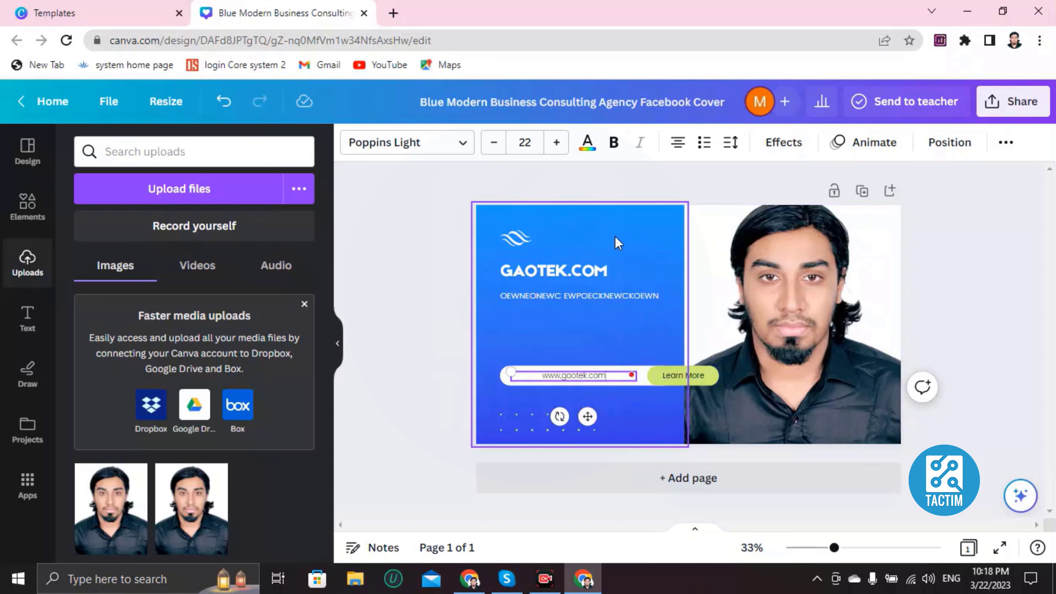
# - Set the blue panel's top gradient colour to orange, after trying pink and orchid
pyautogui.click(637, 244)
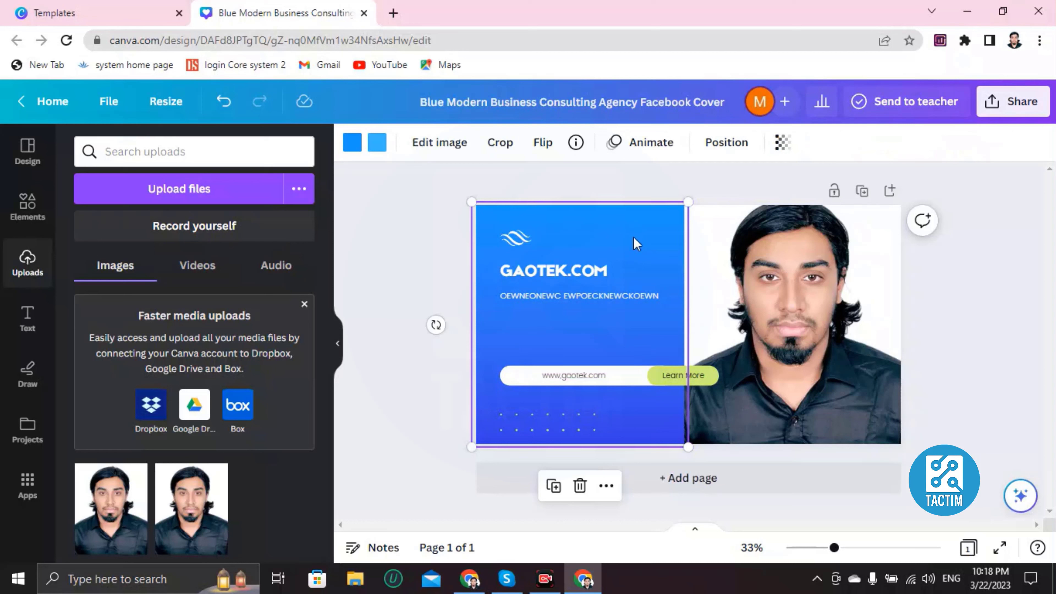
pyautogui.click(347, 148)
pyautogui.scroll(-5, 96, 370)
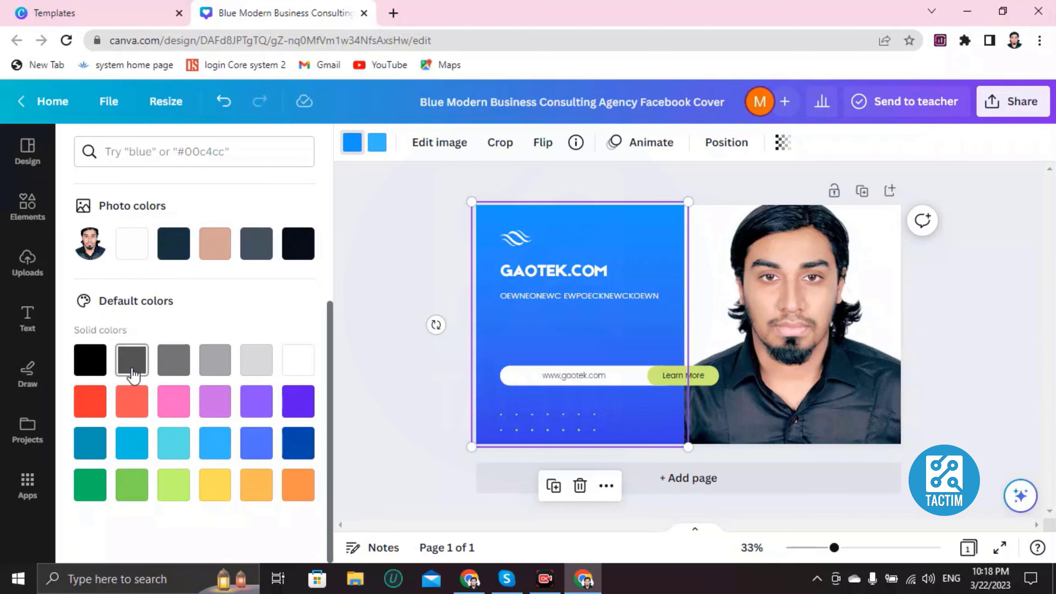
pyautogui.click(170, 410)
pyautogui.click(217, 410)
pyautogui.click(255, 485)
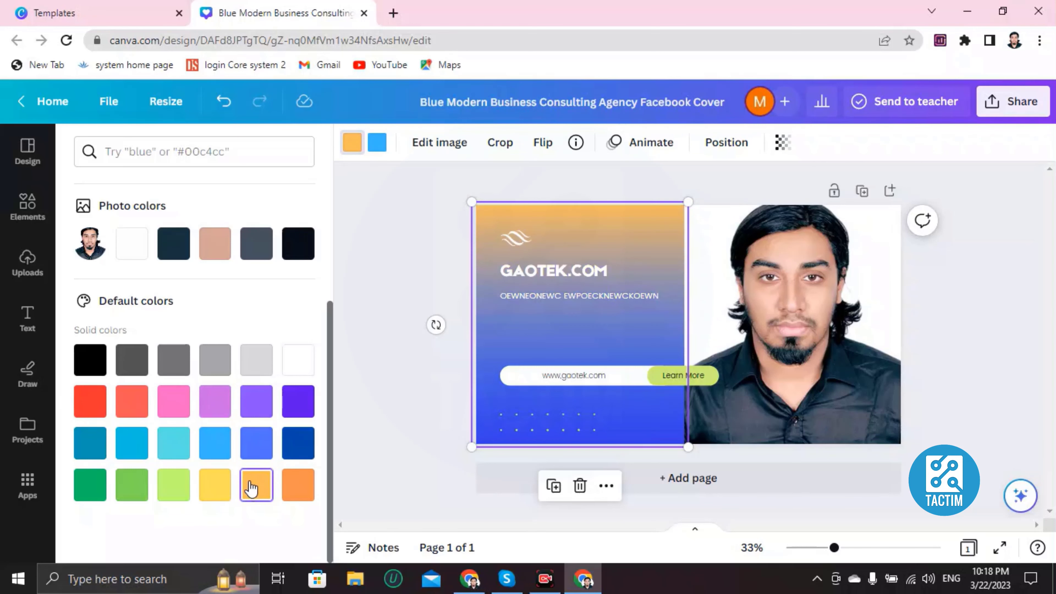
pyautogui.scroll(5, 212, 411)
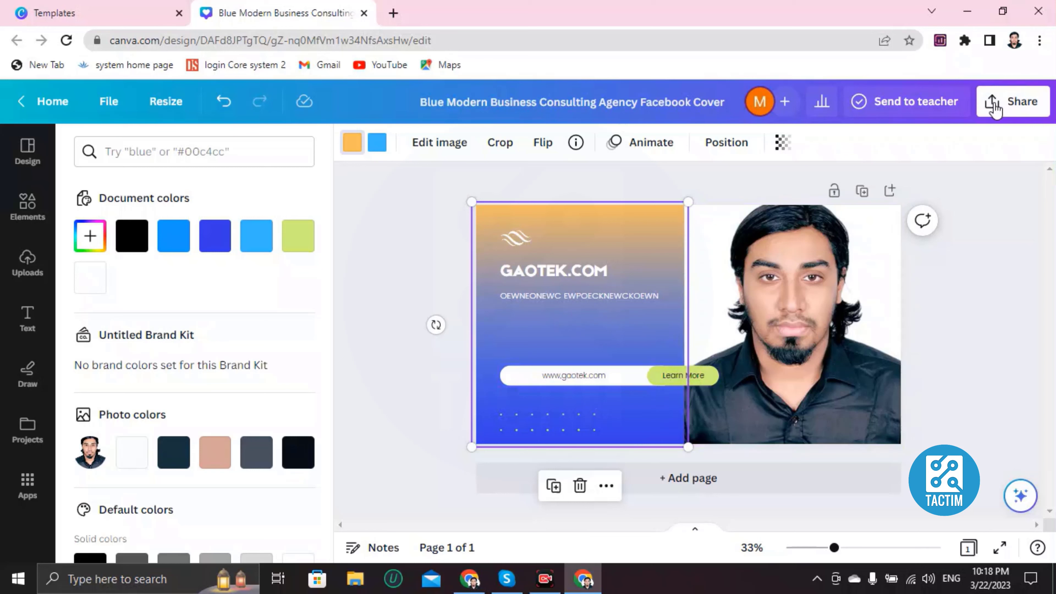
# - In the Share panel, enter a collaborator's e-mail, then clear it and close sharing
pyautogui.click(1003, 115)
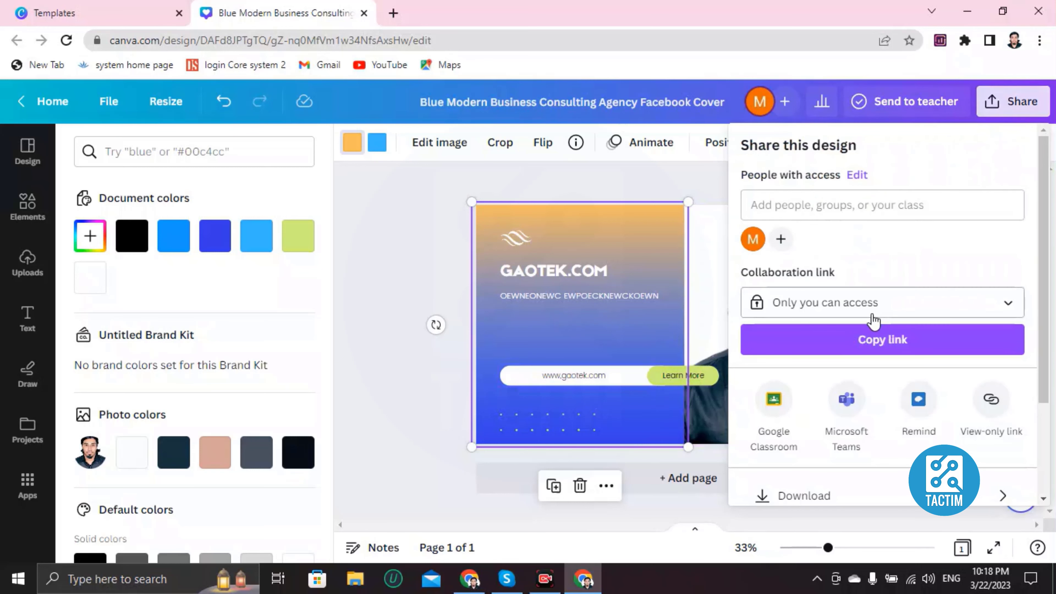
pyautogui.scroll(-3, 867, 310)
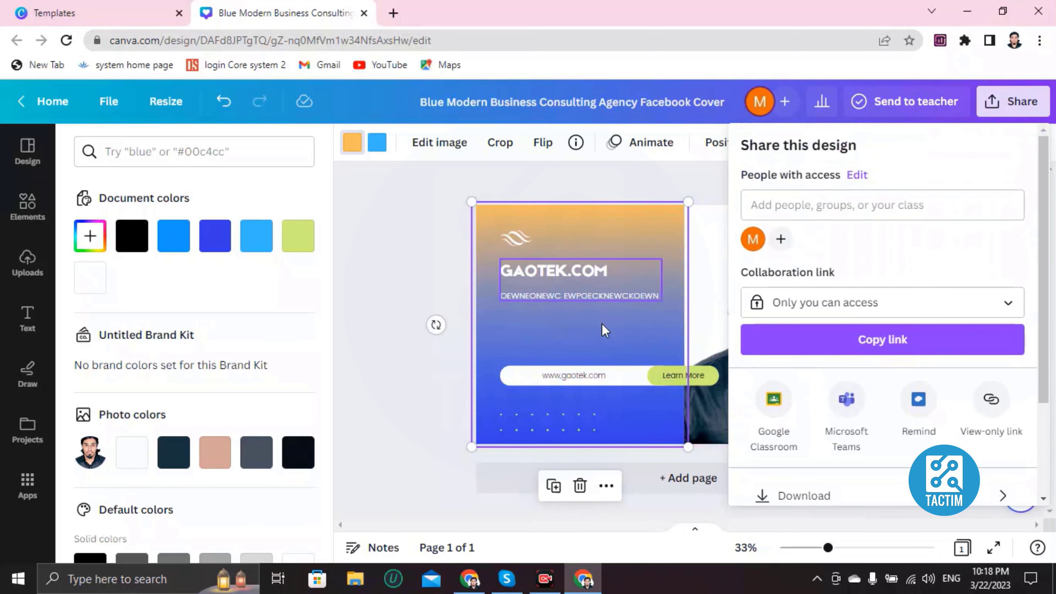
pyautogui.click(818, 208)
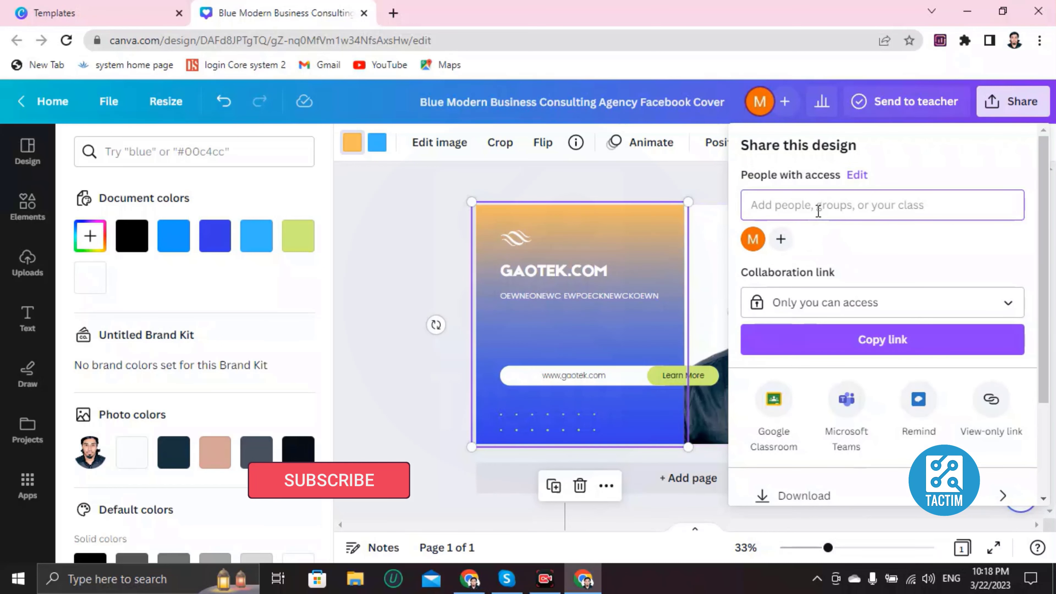
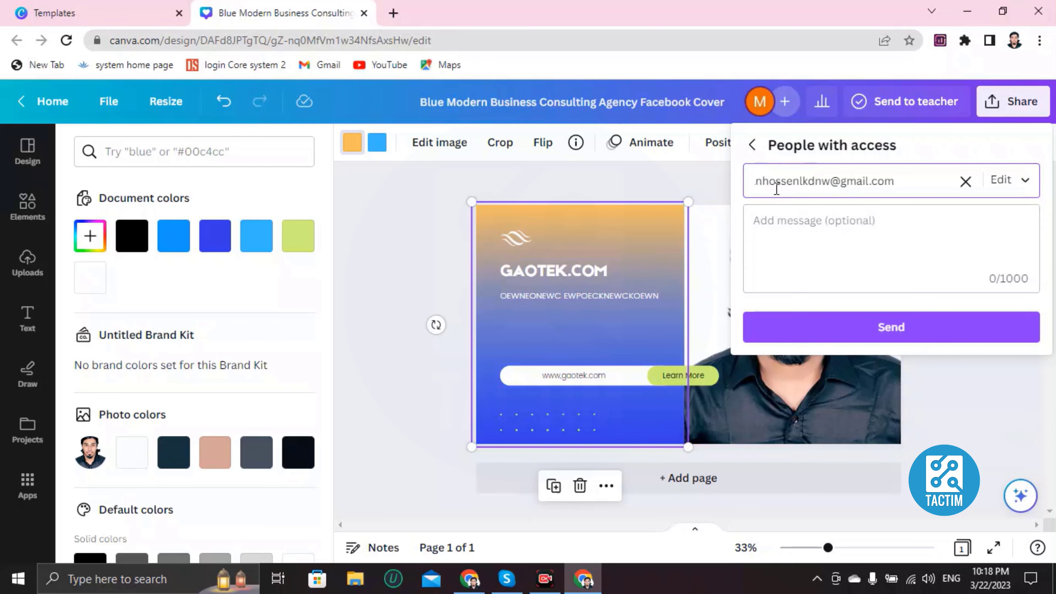
pyautogui.click(965, 181)
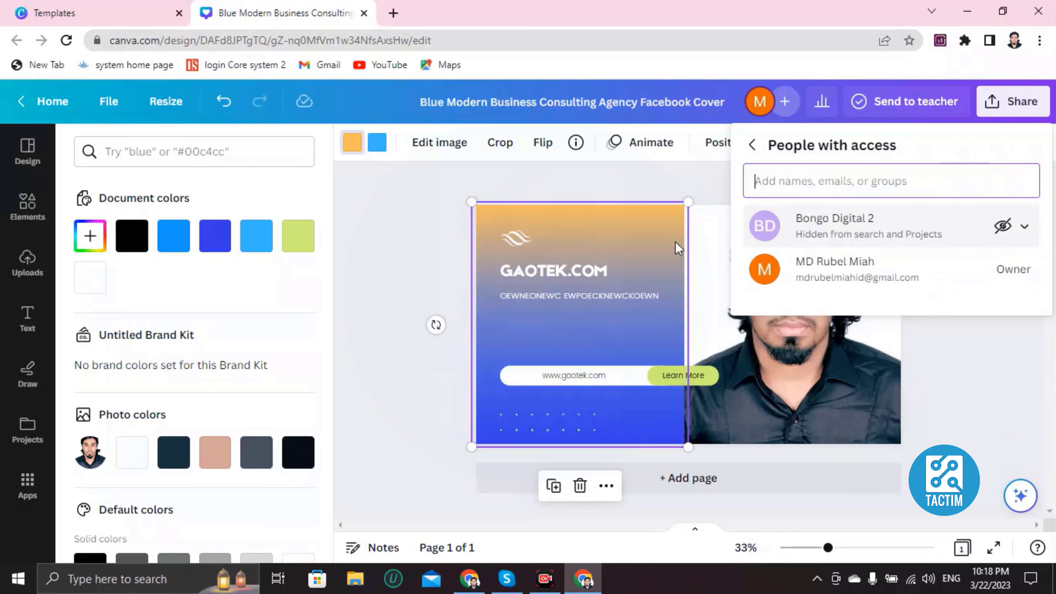
pyautogui.click(385, 261)
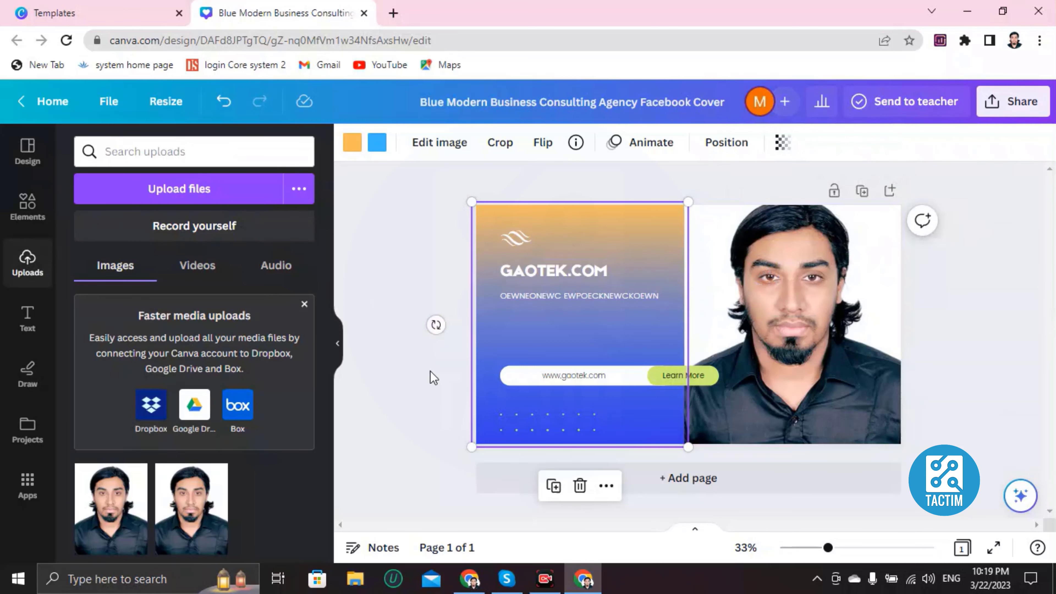